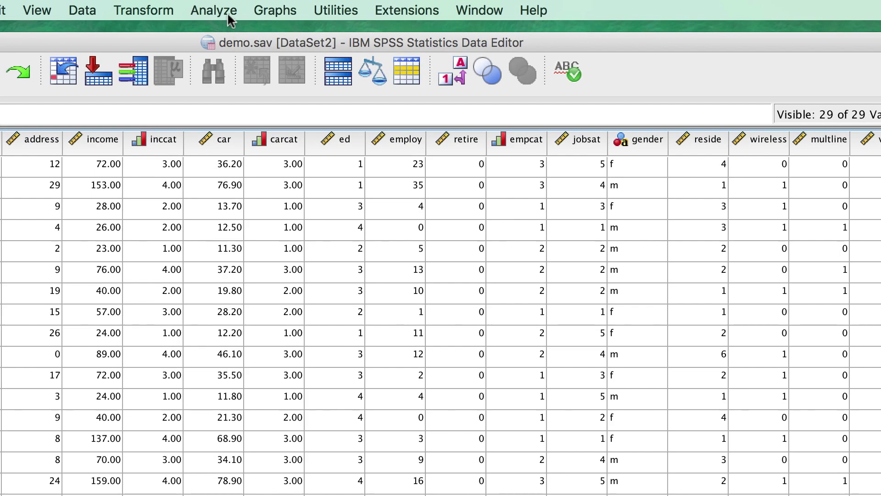
- Run Descriptives on Years at current address for all 6400 cases (mean 11.56, SD 9.938)
click(232, 11)
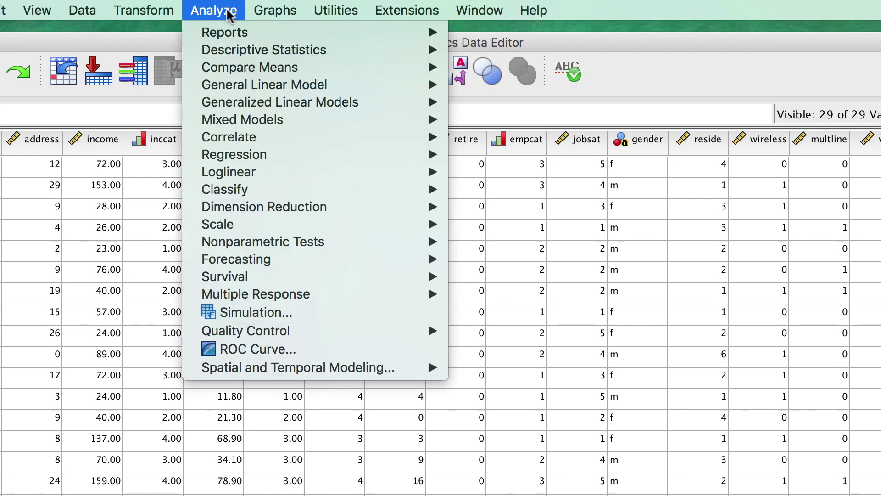
mouse_move(353, 50)
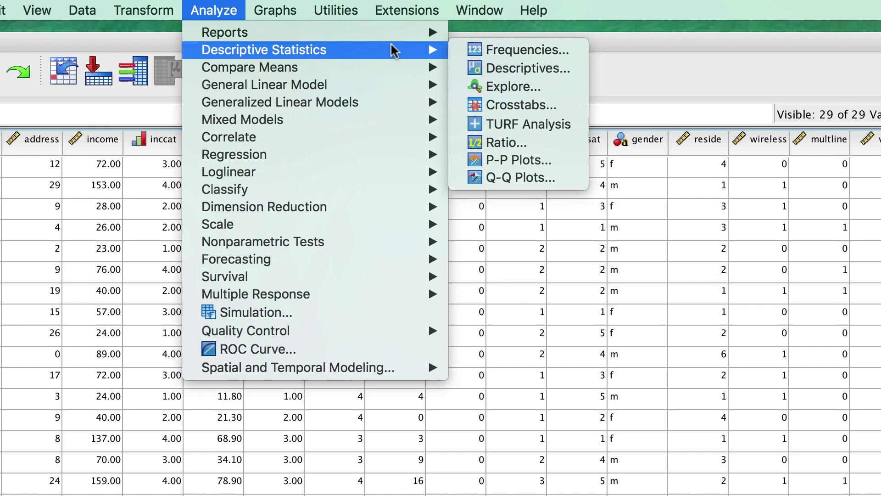
click(564, 76)
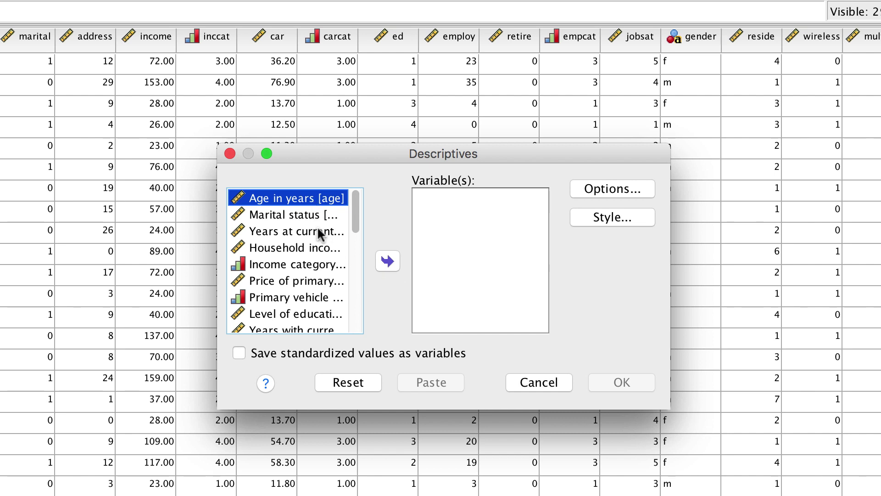
click(321, 248)
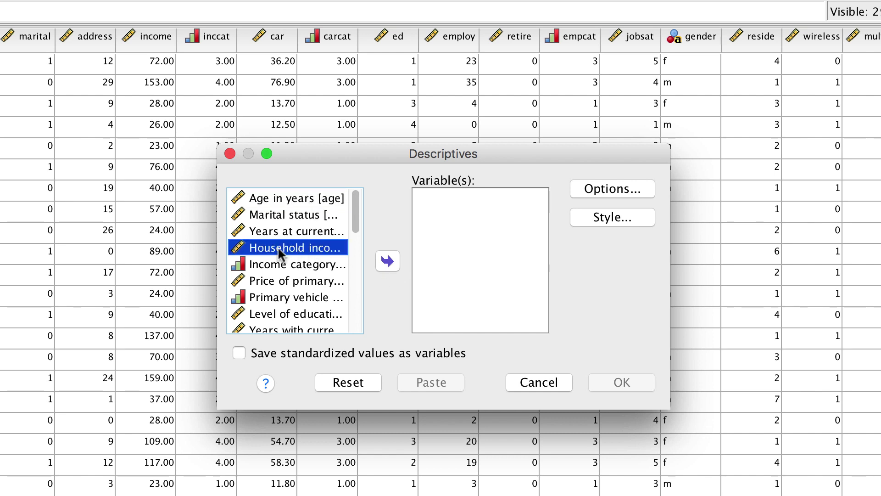
double_click(311, 231)
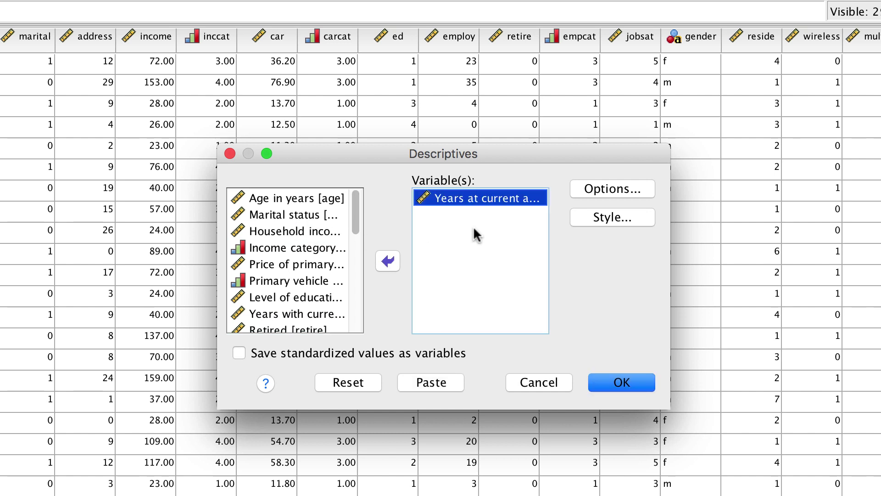
click(623, 382)
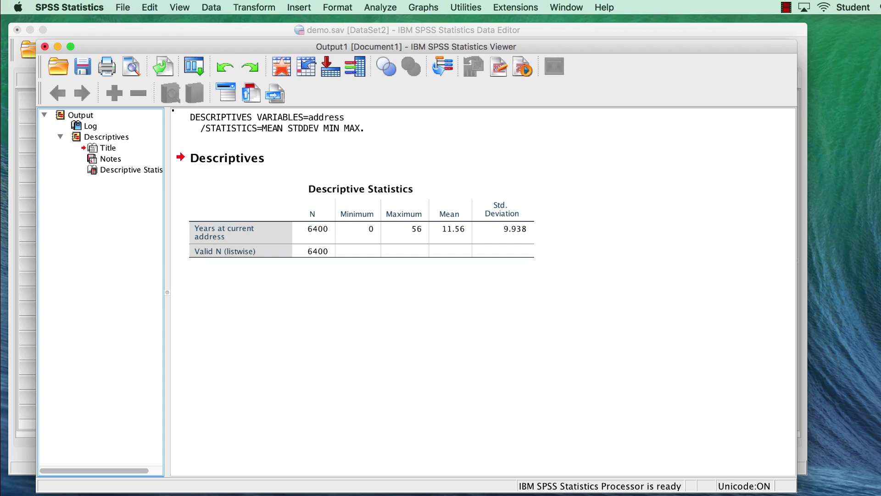
- Set Select Cases to keep only cases satisfying income>50, filtering out the rest
click(315, 110)
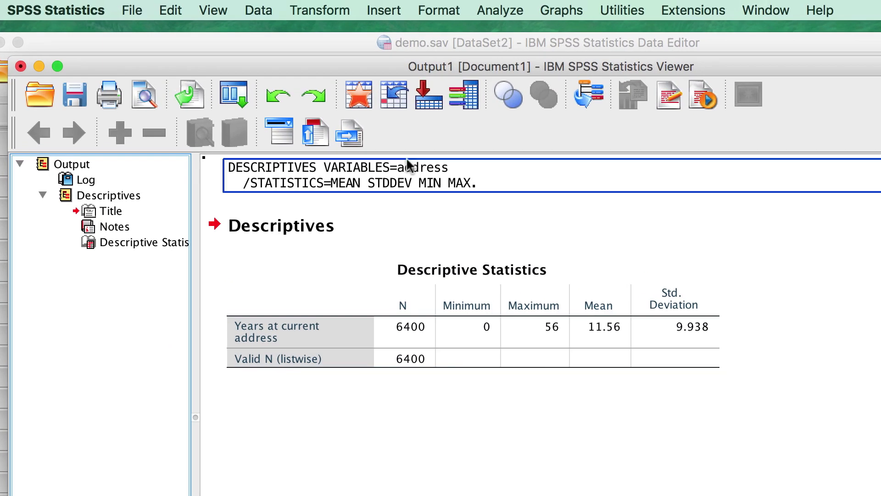
click(262, 10)
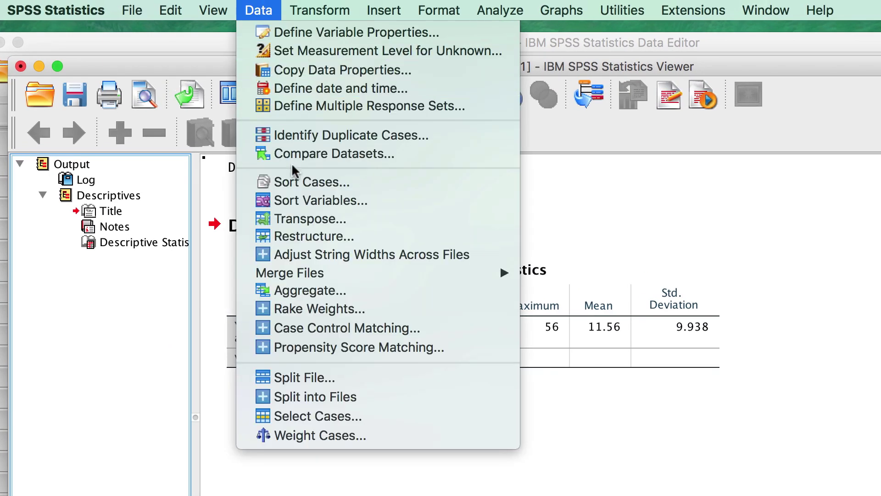
click(342, 415)
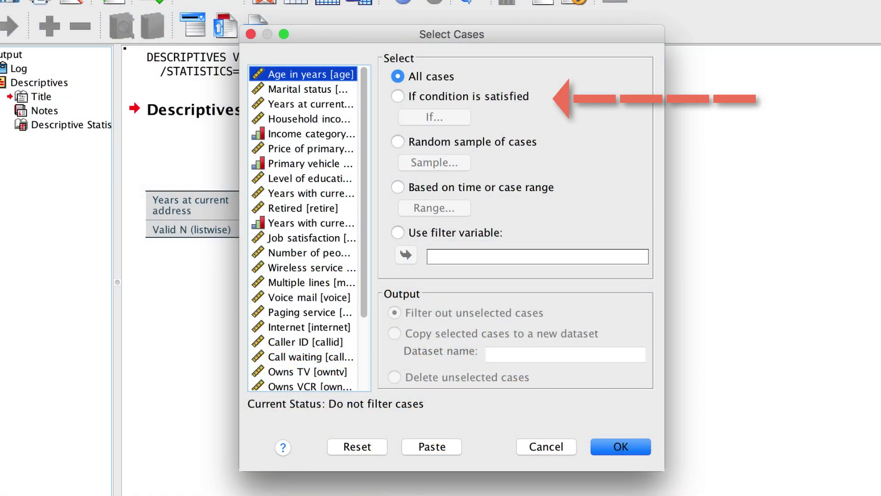
click(519, 96)
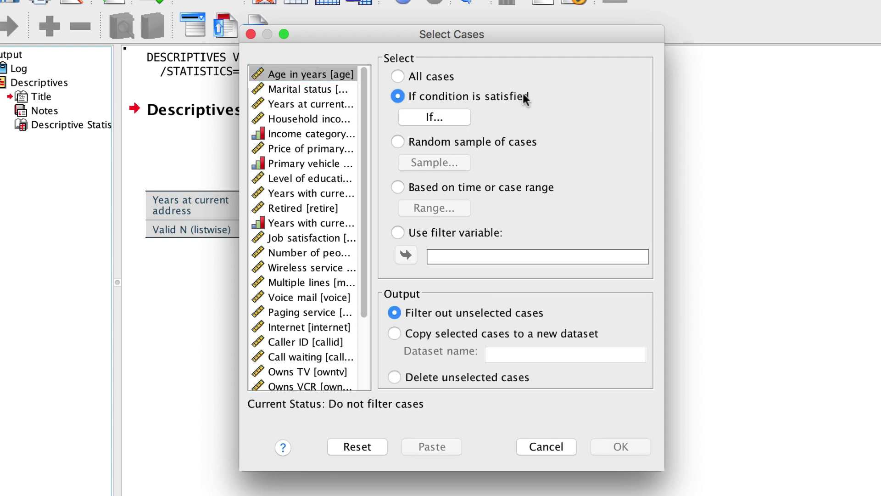
click(434, 117)
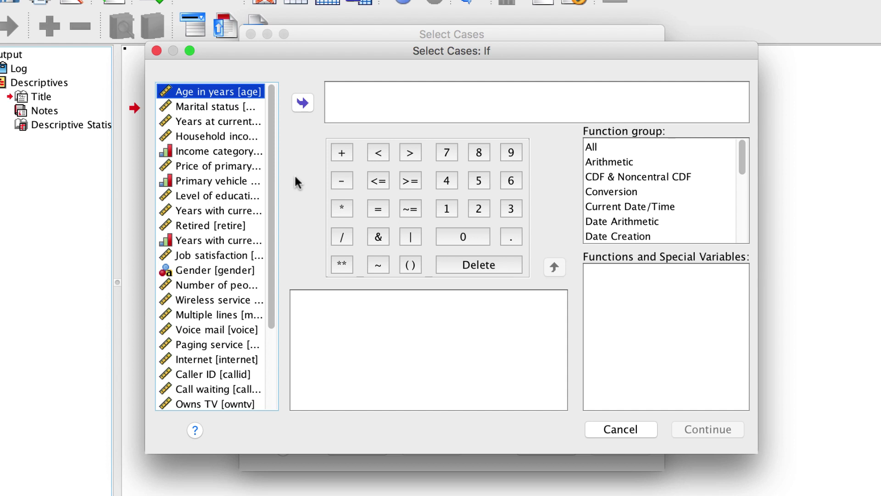
click(238, 136)
click(299, 104)
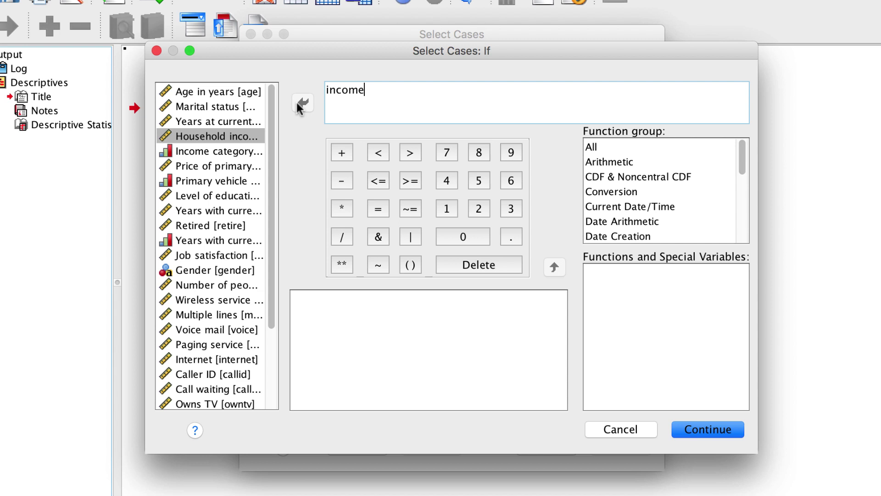
text(>50)
click(722, 429)
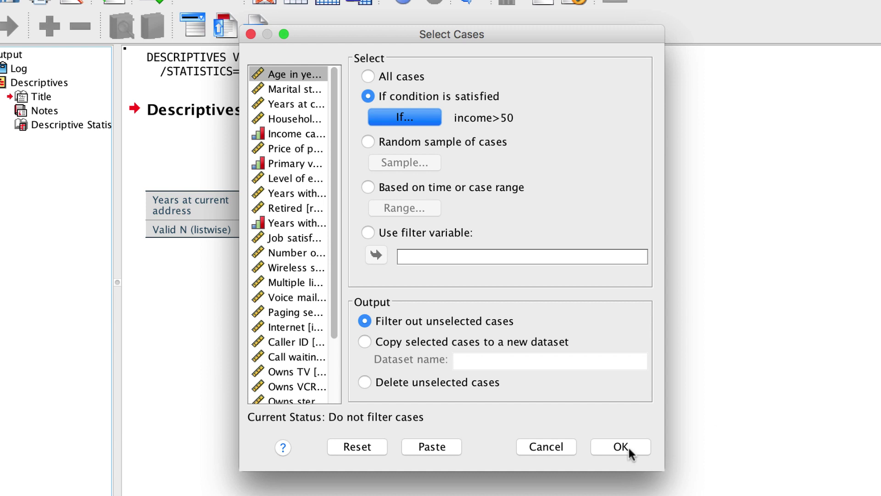
click(627, 446)
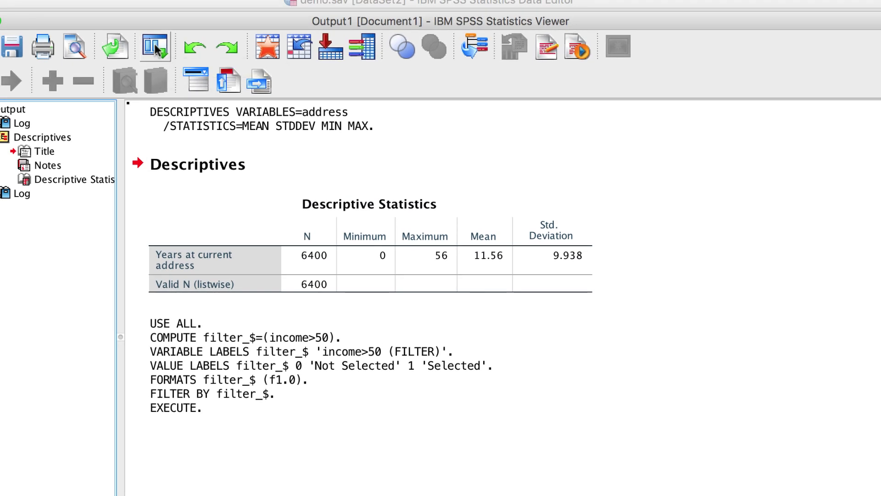
- Rerun the recalled Descriptives for Years at current address on the 2762 filtered cases
click(154, 43)
click(183, 91)
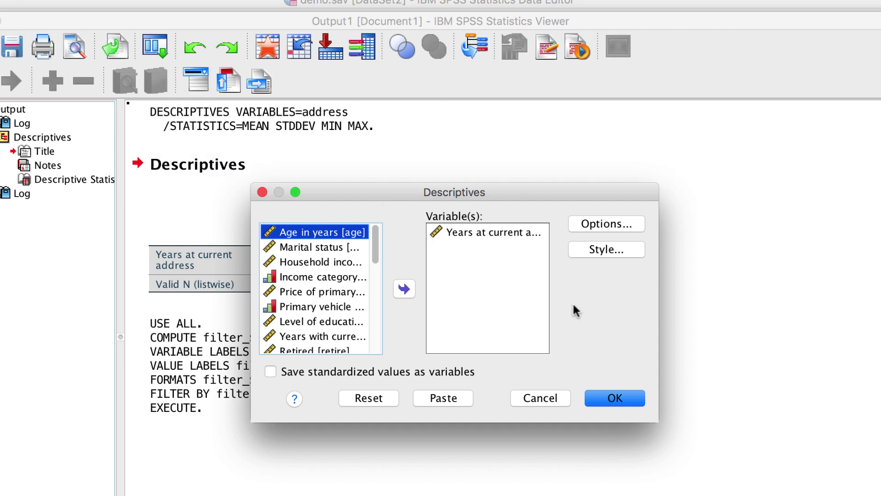
click(631, 396)
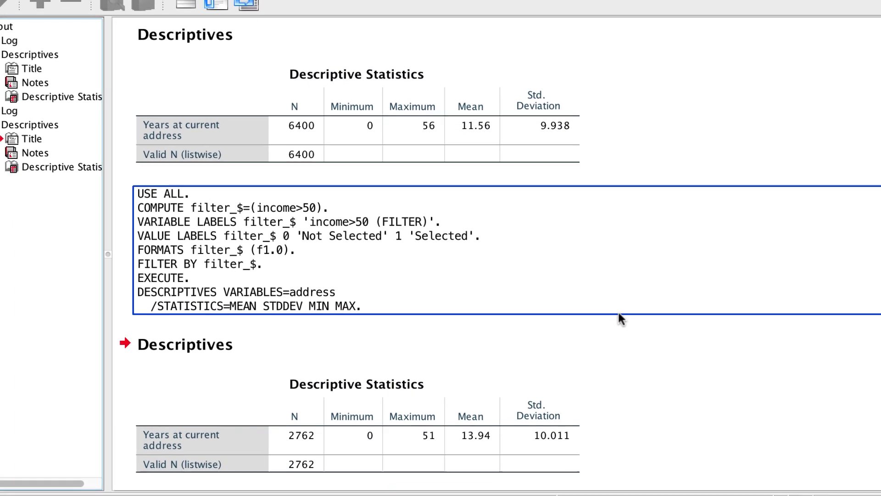
click(617, 305)
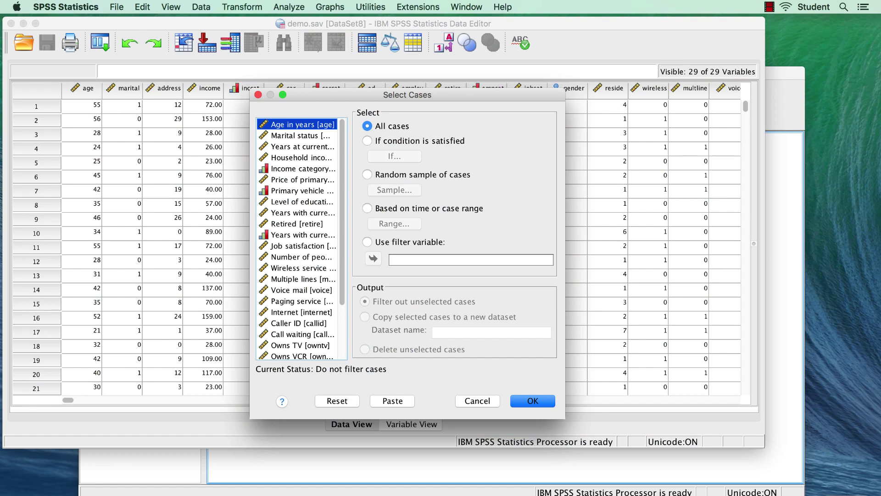
- Apply an age<40 condition in Select Cases, filtering out all other cases
click(384, 141)
click(392, 157)
right_click(237, 183)
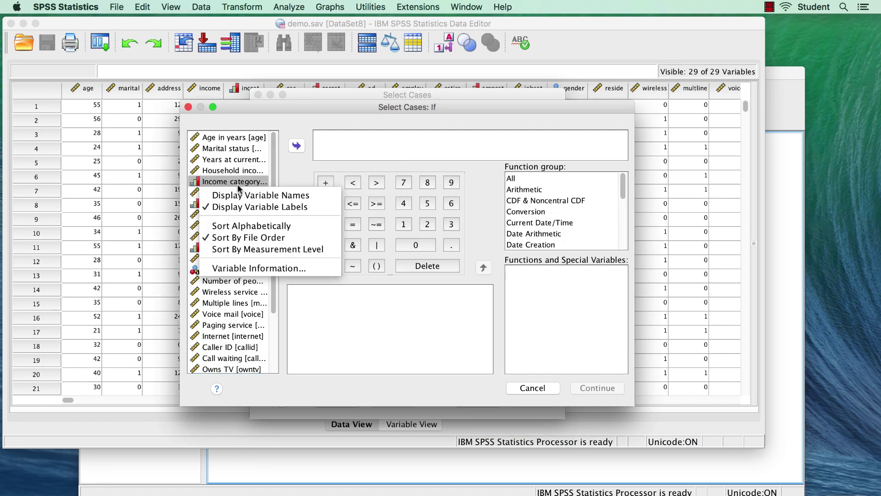
click(232, 140)
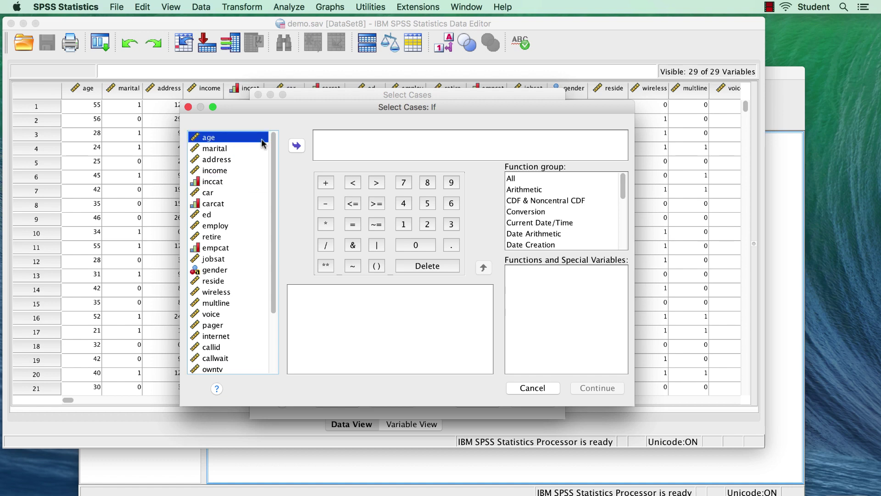
click(295, 145)
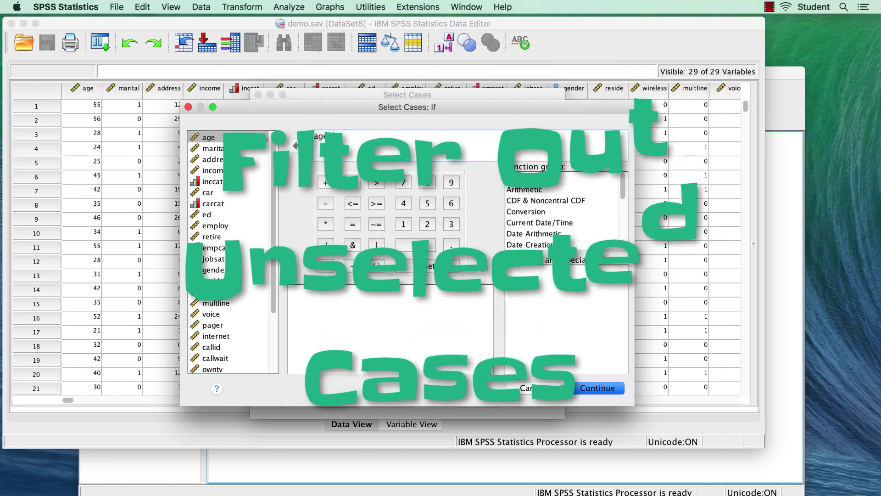
click(582, 390)
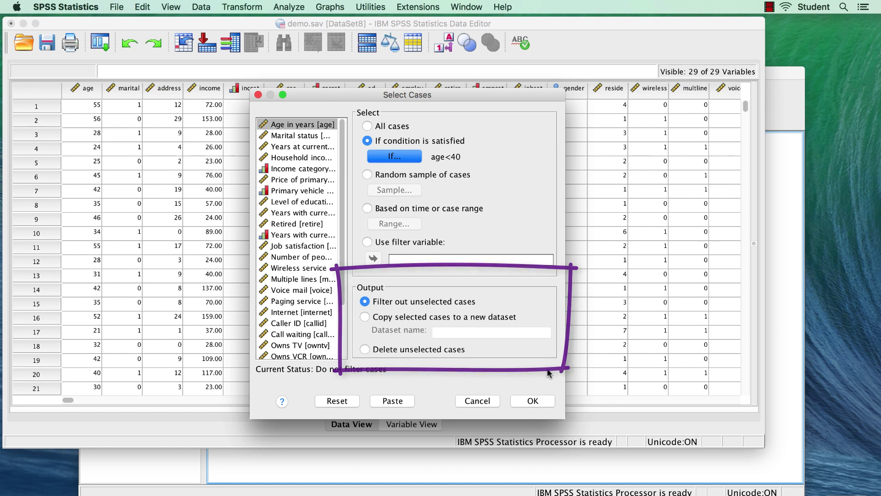
click(544, 402)
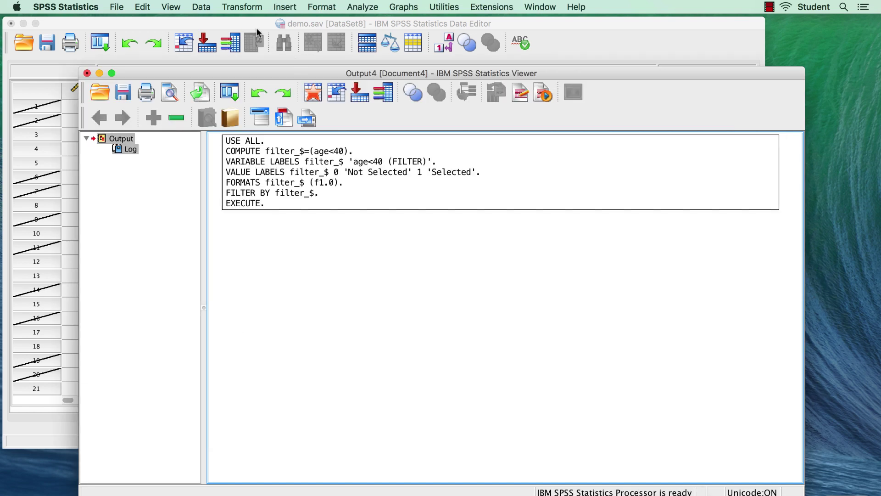
- Review the Not Selected/Selected value labels of filter_$ in Variable View
click(255, 21)
click(399, 425)
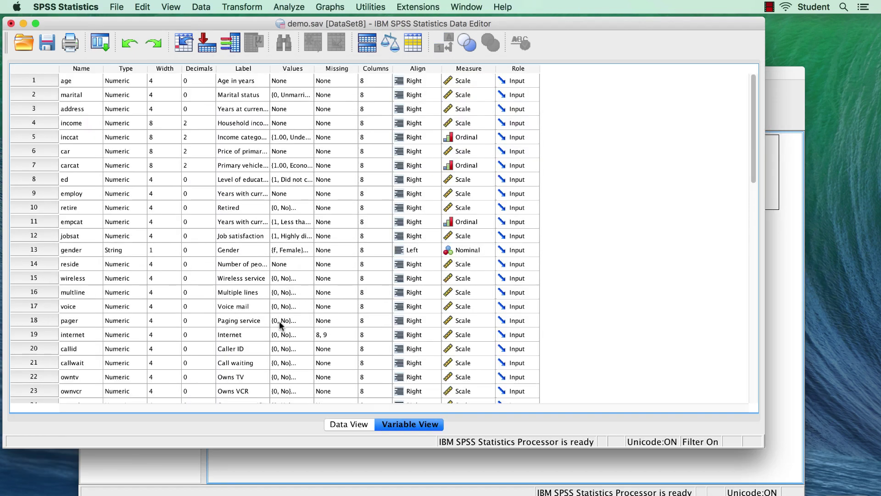
scroll(279, 321, down, 5)
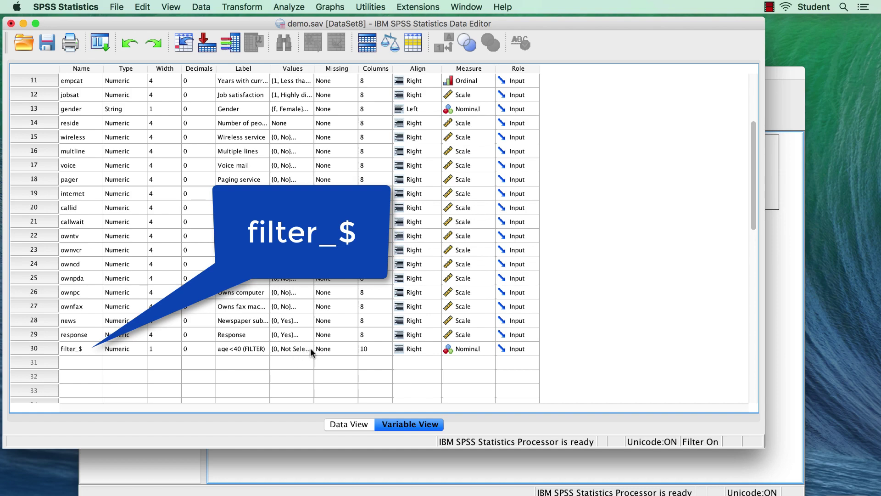
click(310, 348)
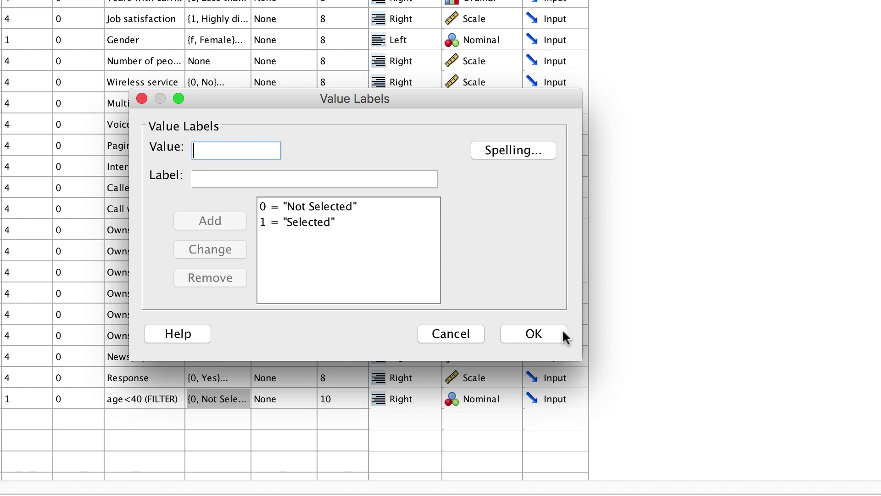
click(549, 333)
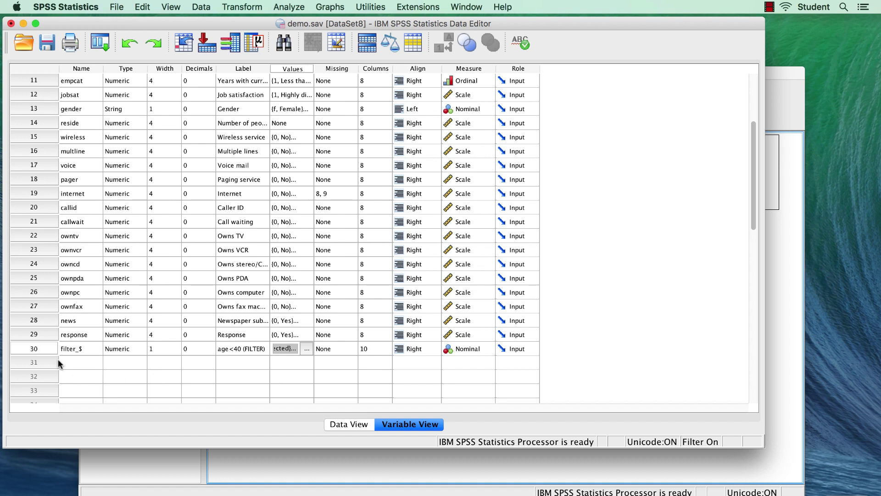
- Return to Data View at filter_$ to see unselected cases struck out
click(44, 346)
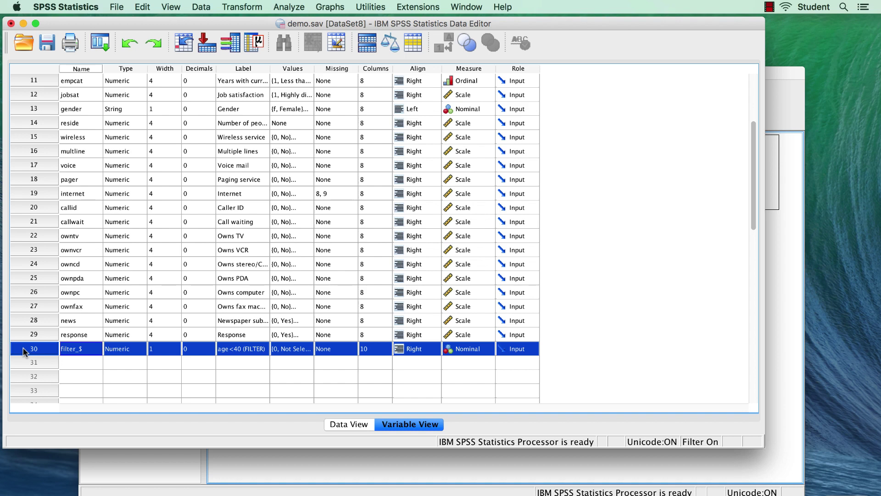
double_click(23, 351)
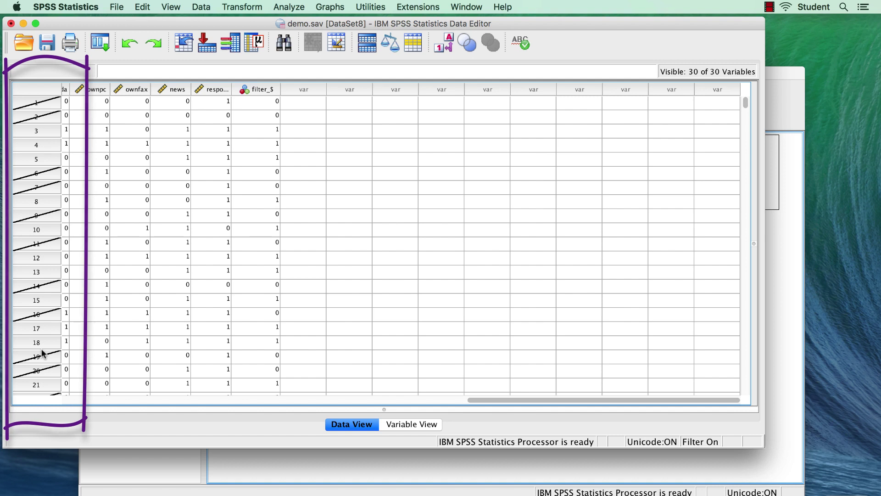
click(99, 43)
- Turn off the age filter by setting Select Cases to All cases
click(119, 61)
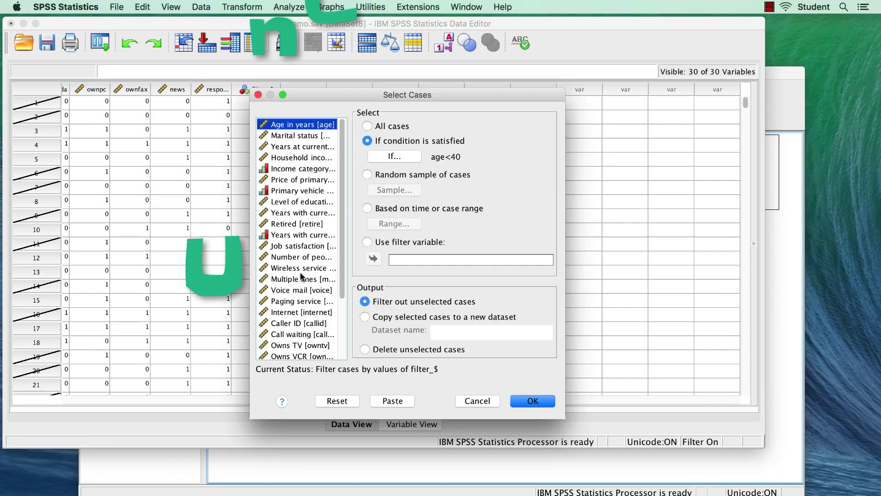
click(367, 126)
click(532, 401)
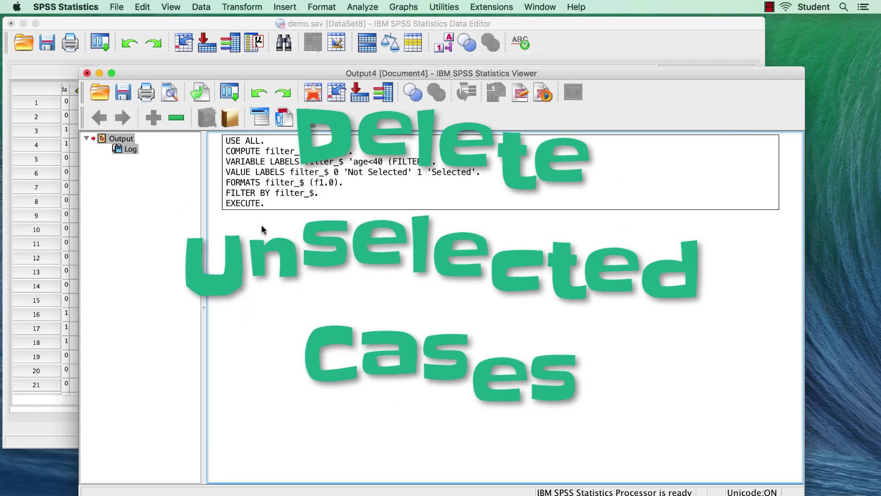
- Delete every case except those with gender = "f" using Delete unselected cases
click(99, 42)
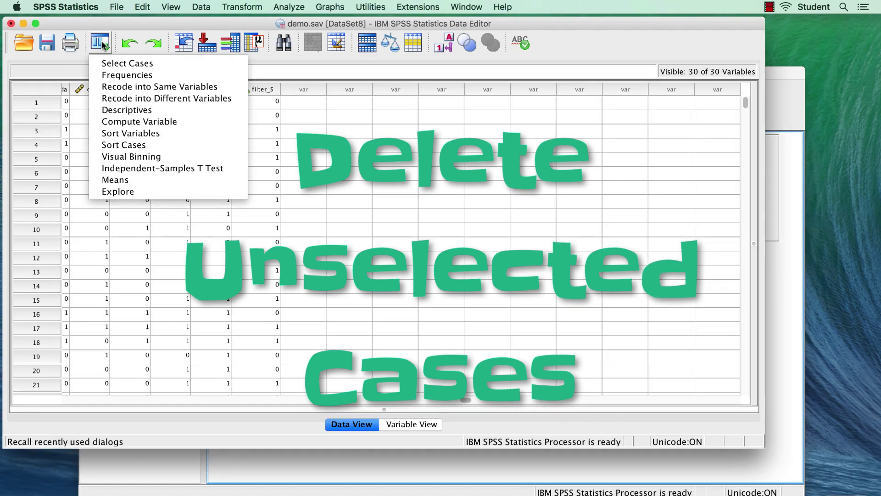
click(112, 63)
click(367, 140)
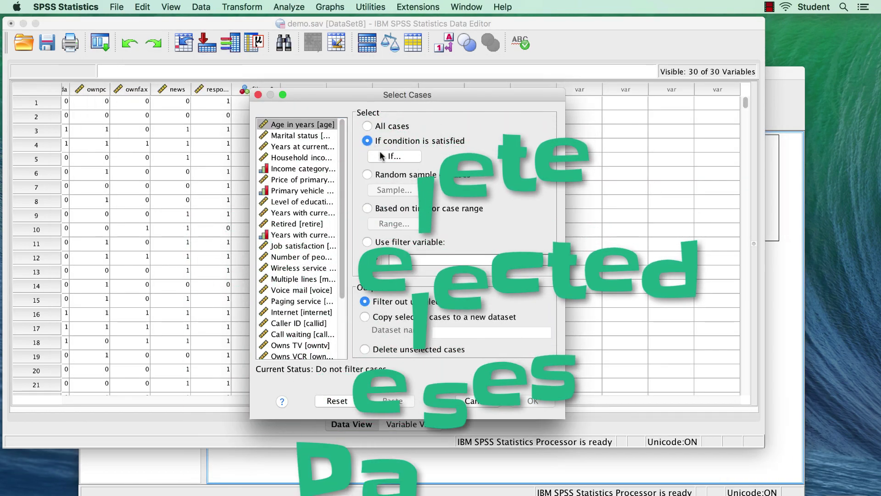
click(380, 156)
double_click(253, 270)
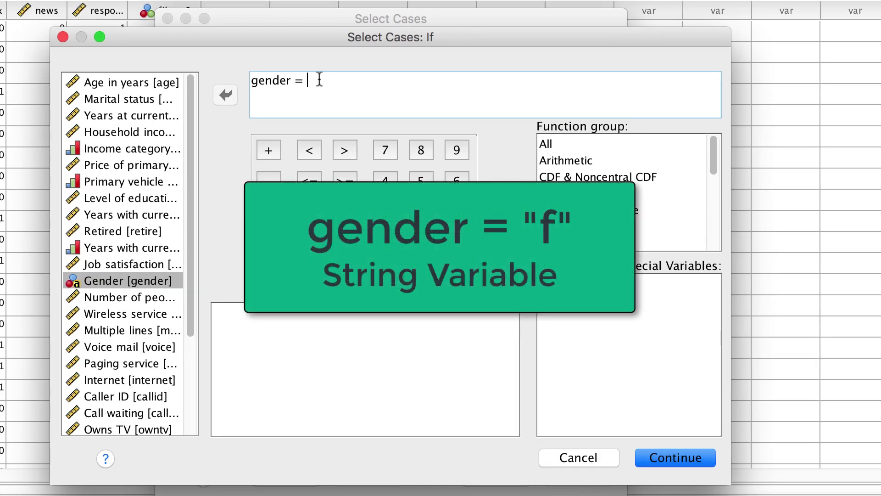
text(= "f)
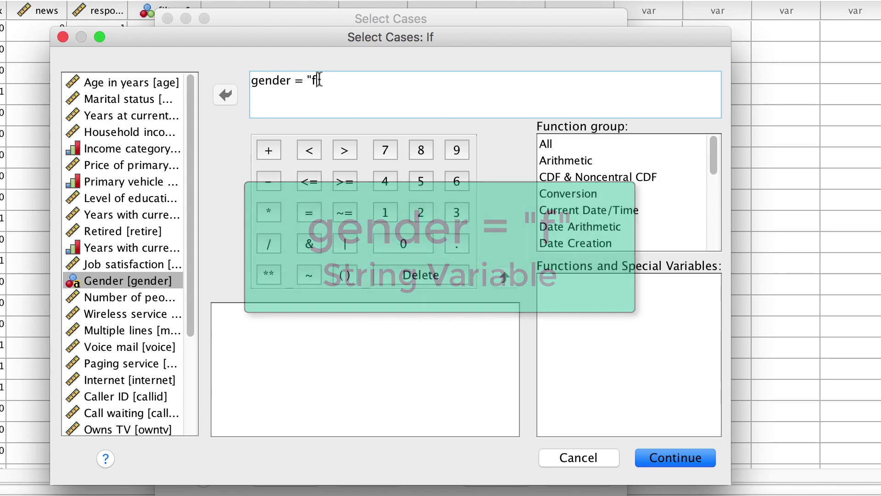
text(")
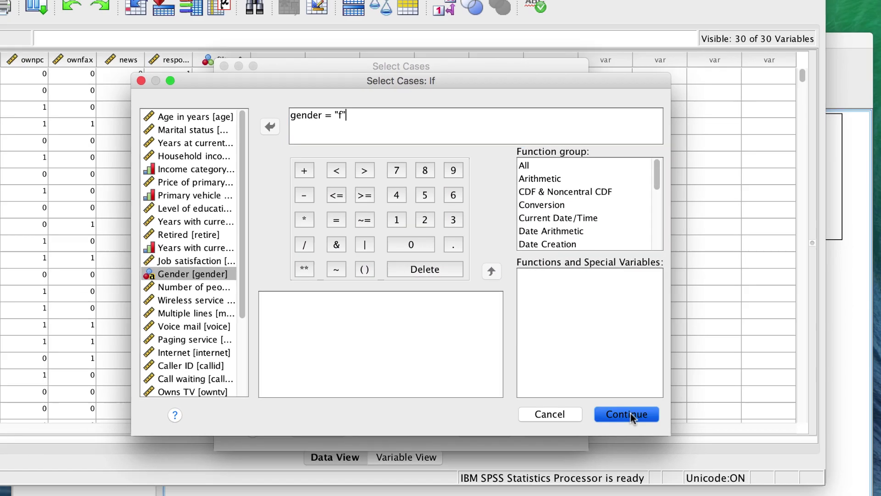
click(674, 457)
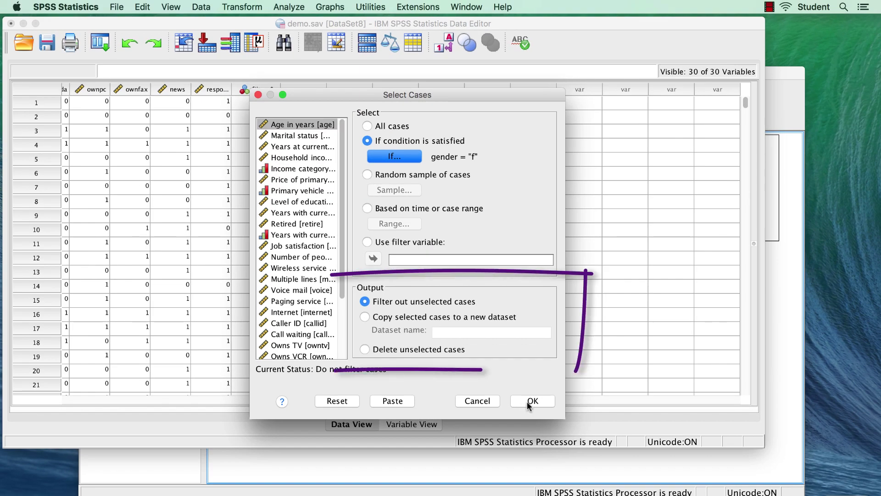
click(452, 353)
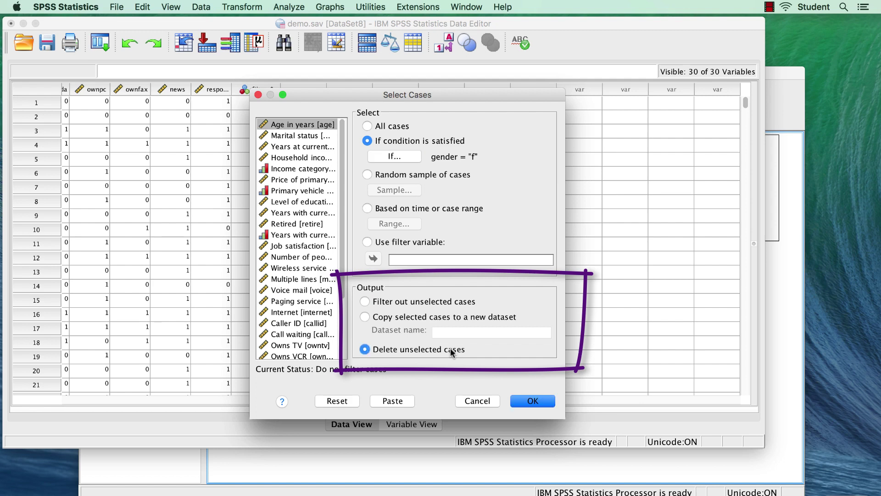
click(533, 401)
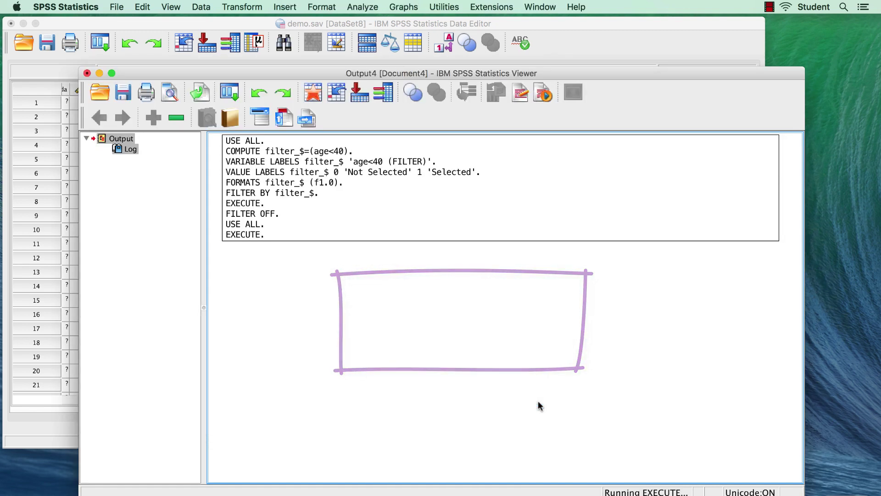
- Run a Frequencies table for Gender, showing 3179 Female cases at 100 percent
click(209, 24)
click(100, 43)
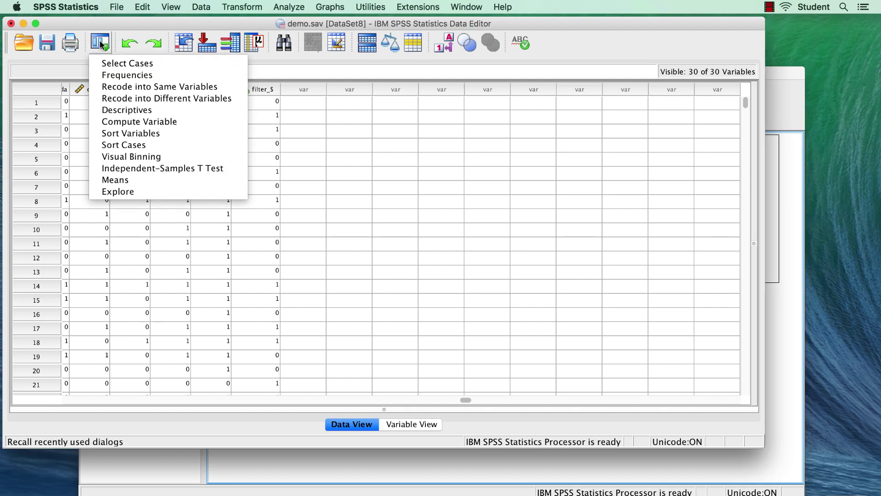
click(121, 75)
scroll(291, 206, down, 3)
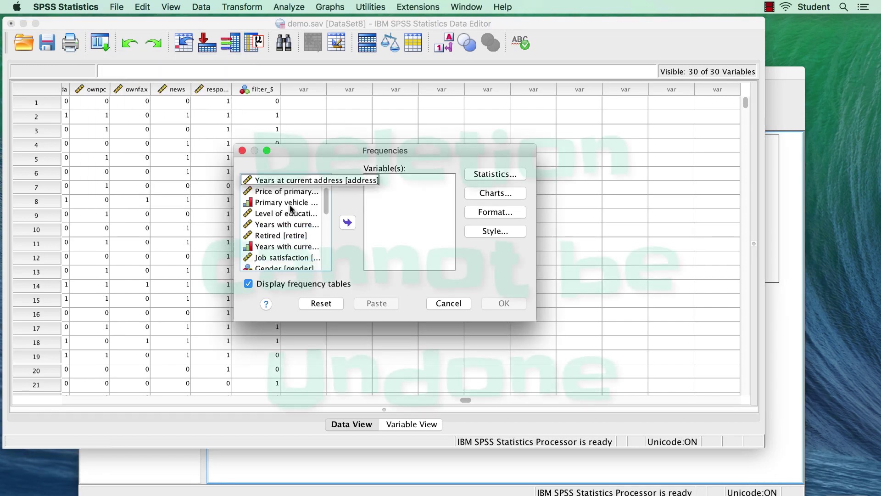
click(303, 246)
click(351, 225)
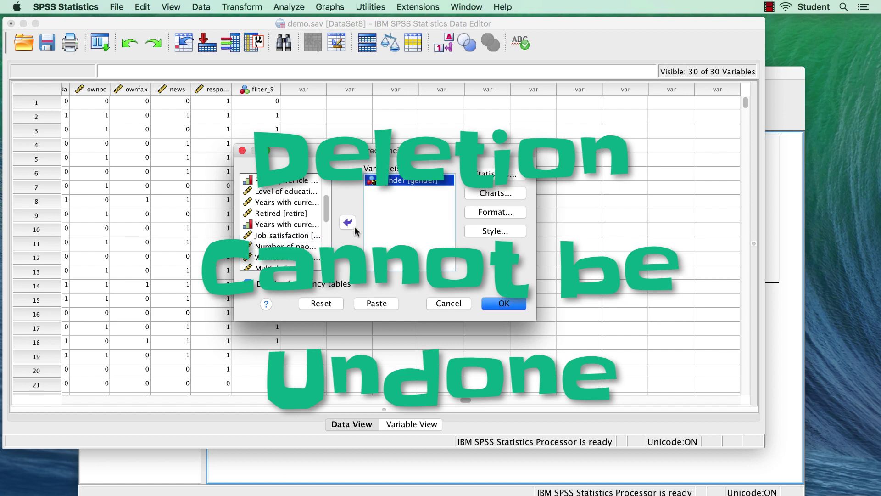
click(503, 303)
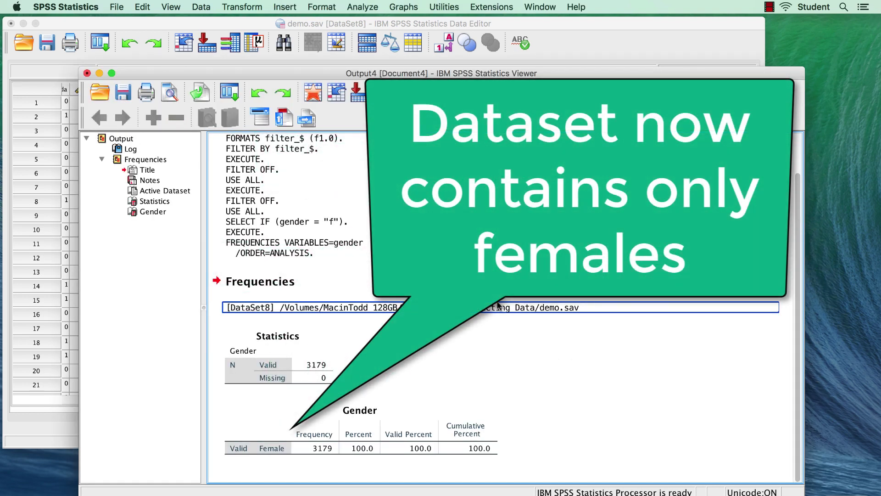
- Attempt Edit > Undo on the case deletion and dismiss the undo-not-possible alert
click(216, 21)
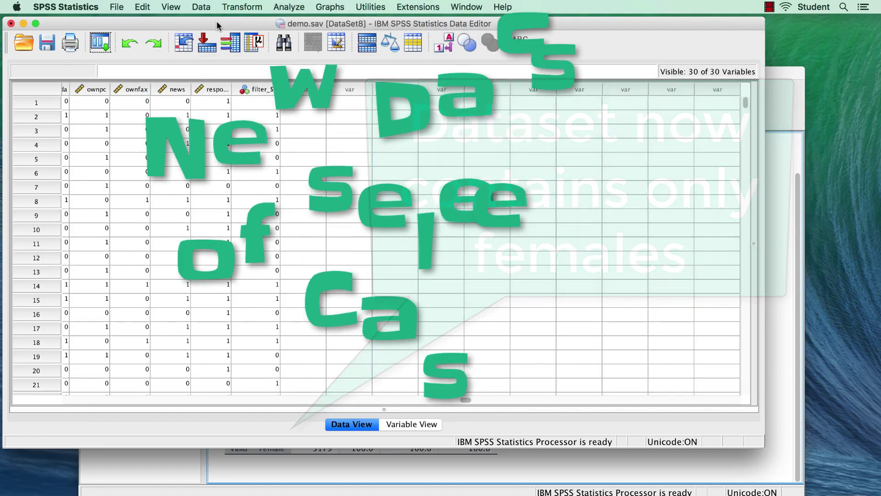
click(138, 8)
click(145, 20)
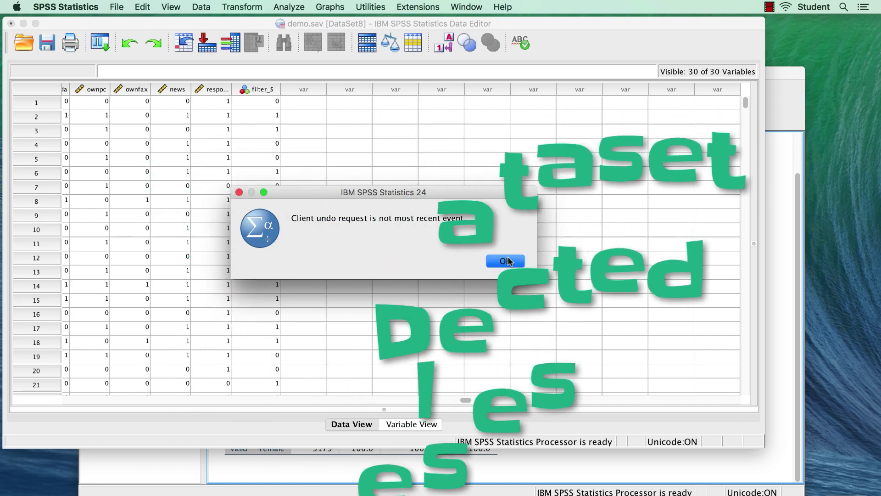
click(505, 260)
- Copy cases with marital=1 into a new dataset named Married and bring it forward
click(100, 43)
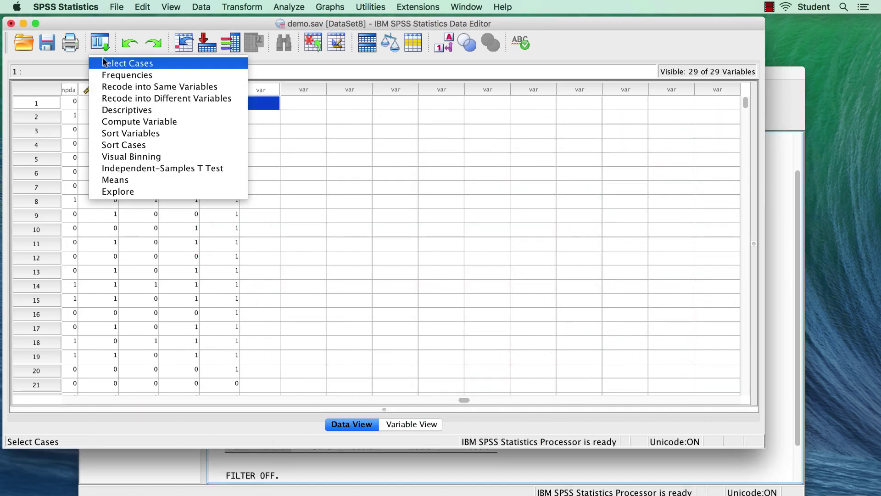
click(110, 65)
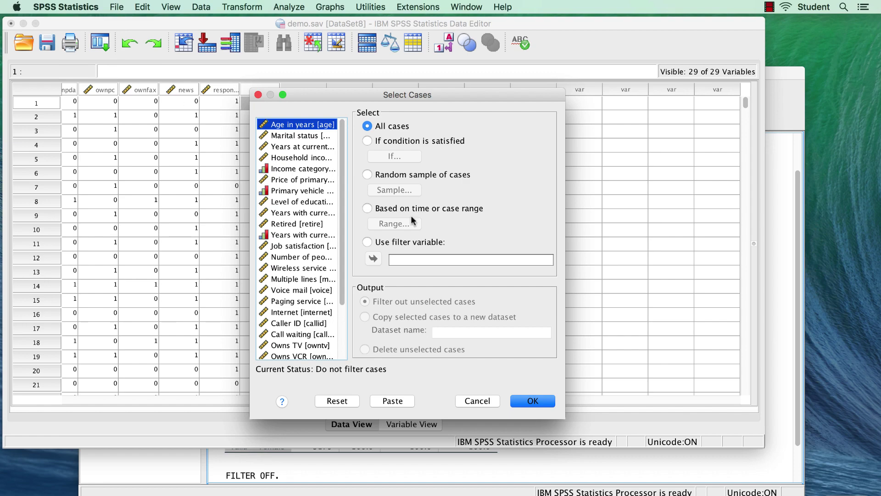
click(389, 142)
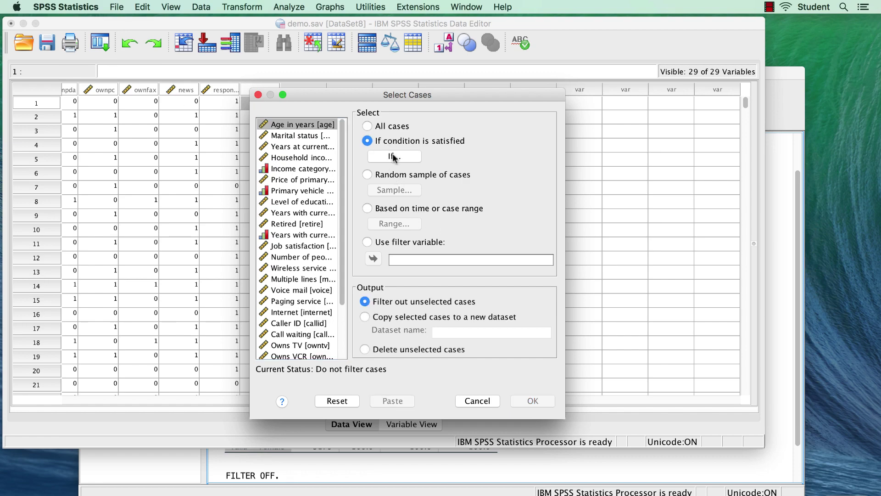
click(393, 156)
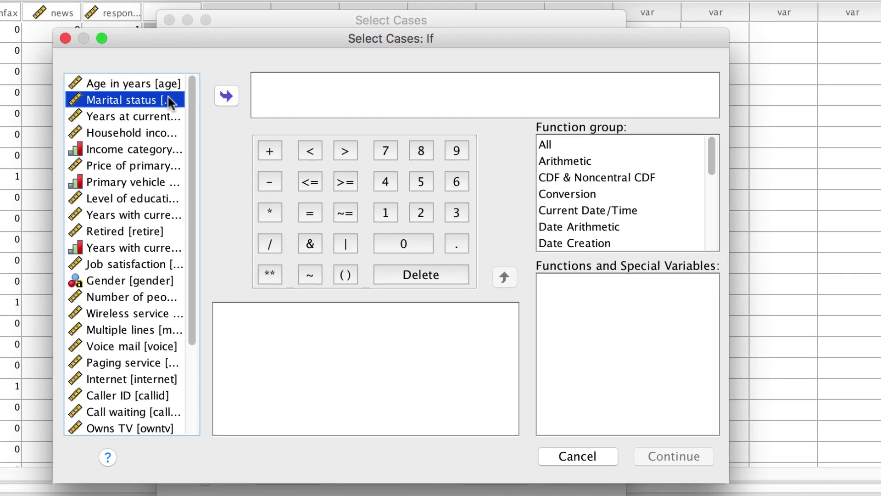
double_click(257, 147)
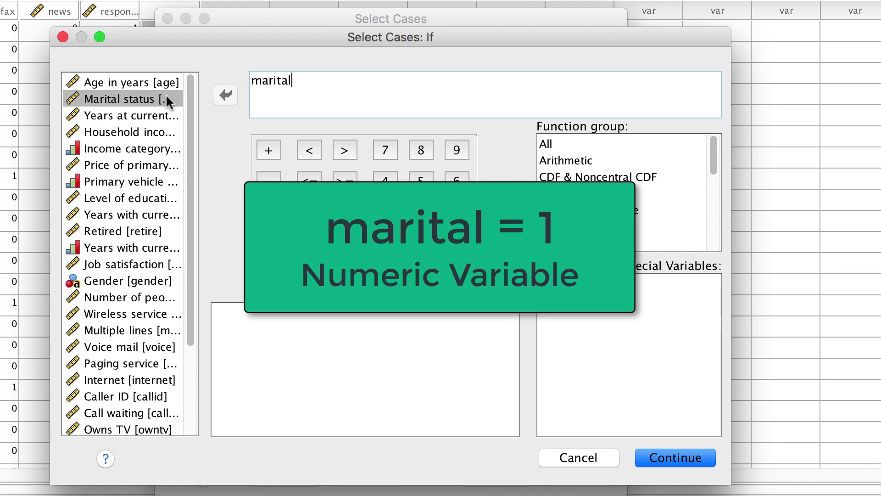
text(=1)
click(663, 458)
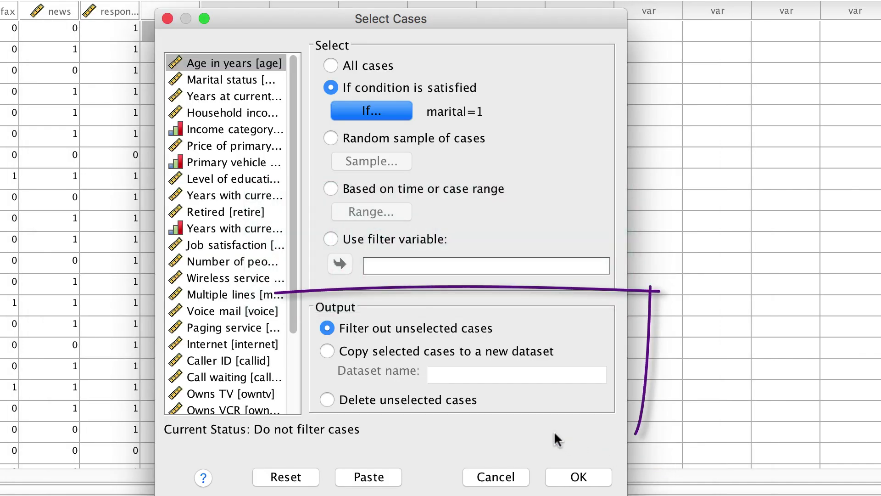
click(413, 351)
click(438, 371)
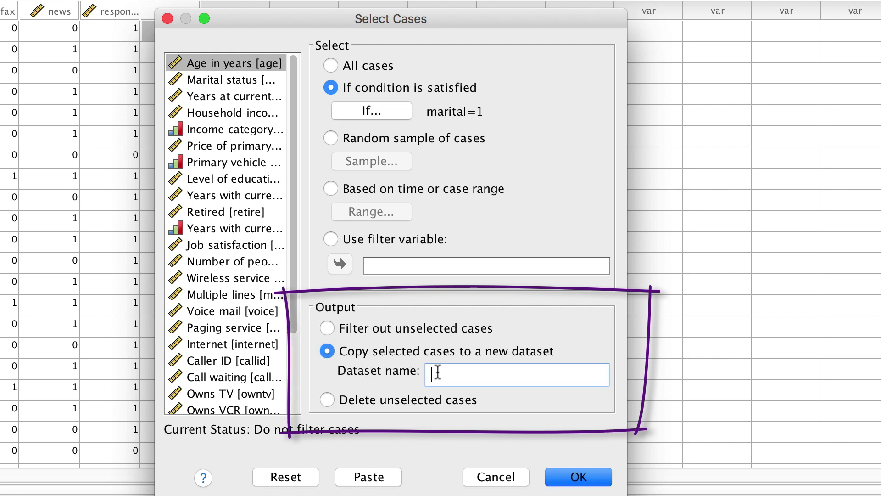
text(Married)
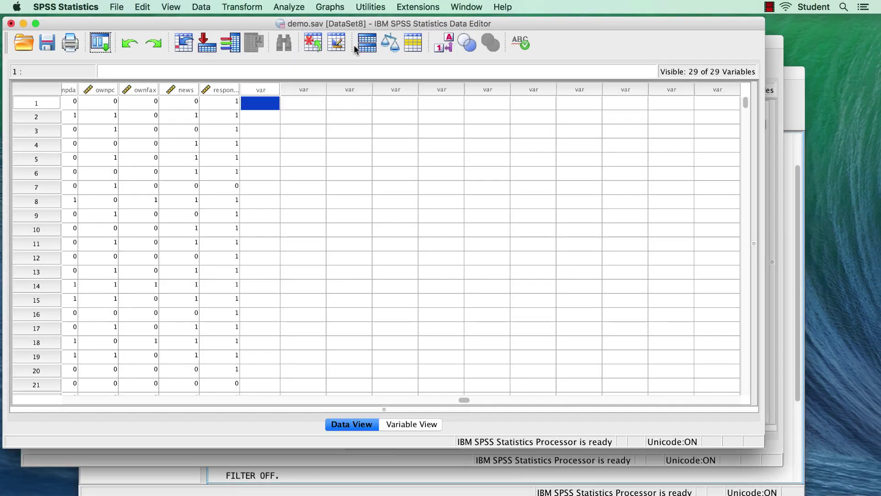
key(ctrl+Up)
- Set Select Cases to All cases with the filter reset, running FILTER OFF on demo.sav
click(333, 124)
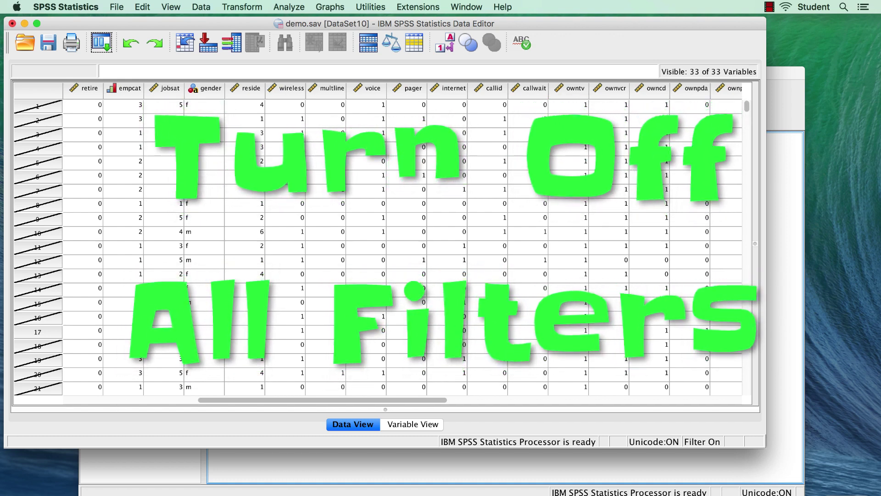
click(201, 8)
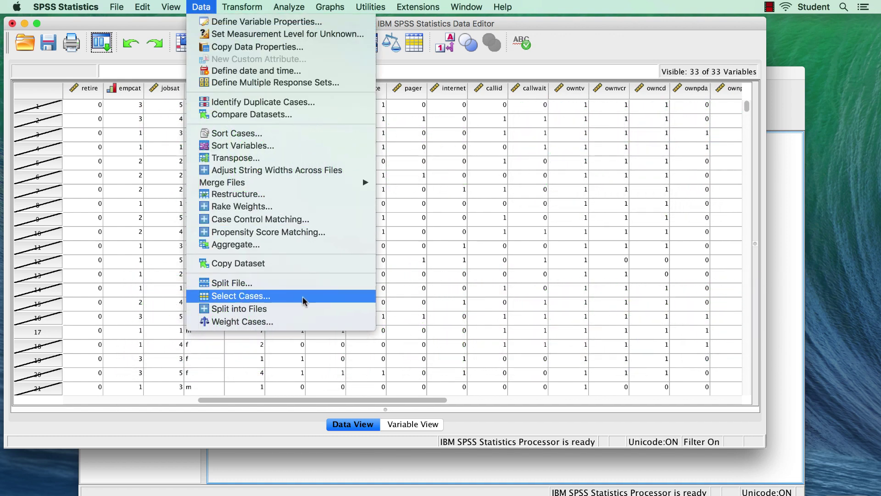
click(306, 301)
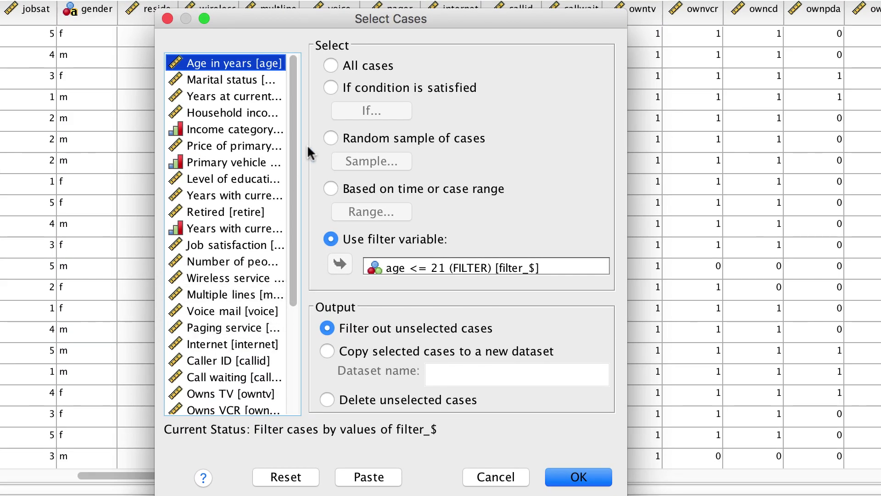
click(356, 67)
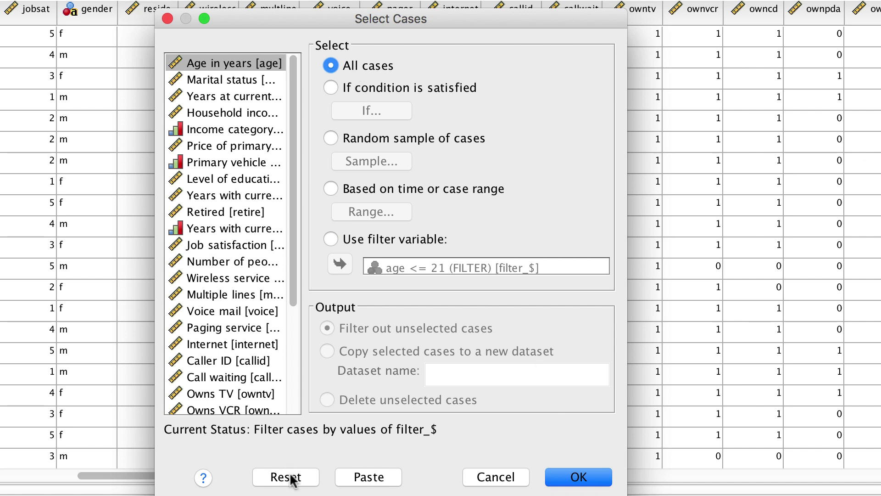
click(291, 478)
click(560, 480)
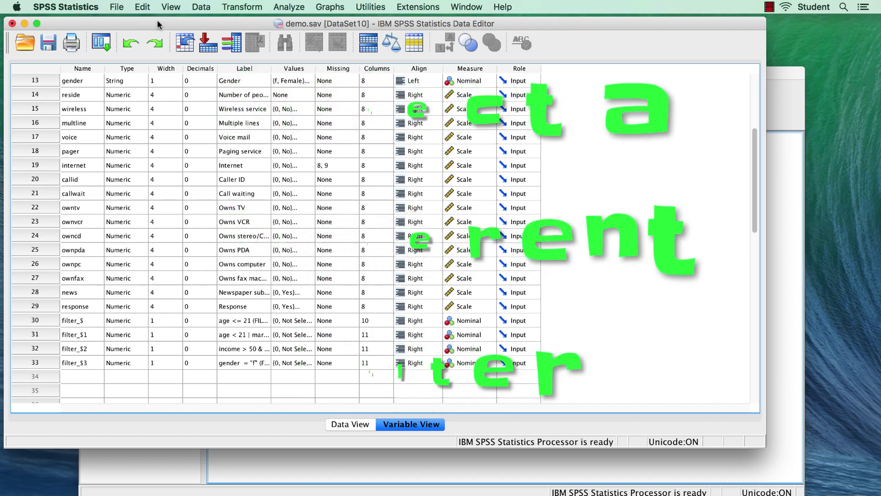
- Filter demo.sav by filter_$2 (income > 50 & retire = 1) and return to Data View
click(201, 7)
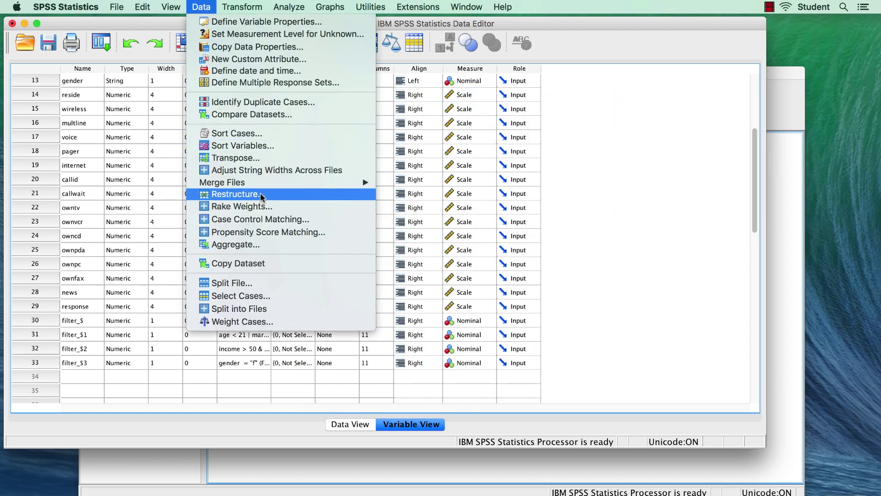
click(285, 296)
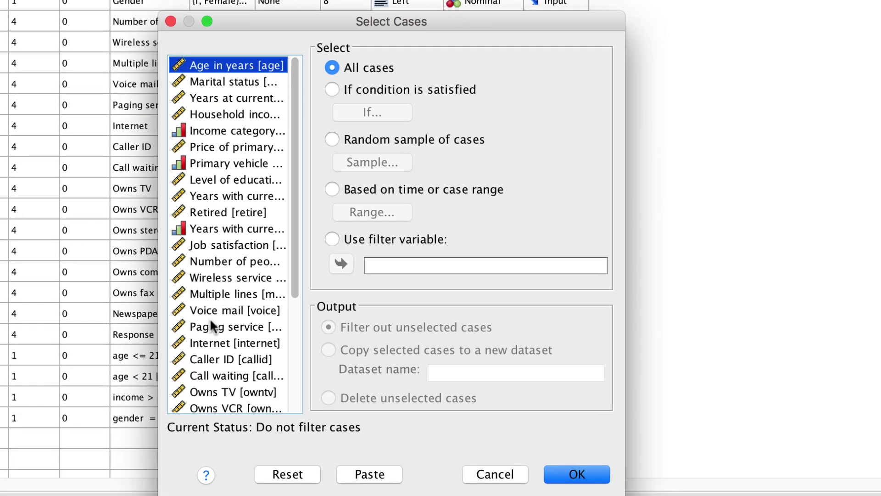
click(368, 236)
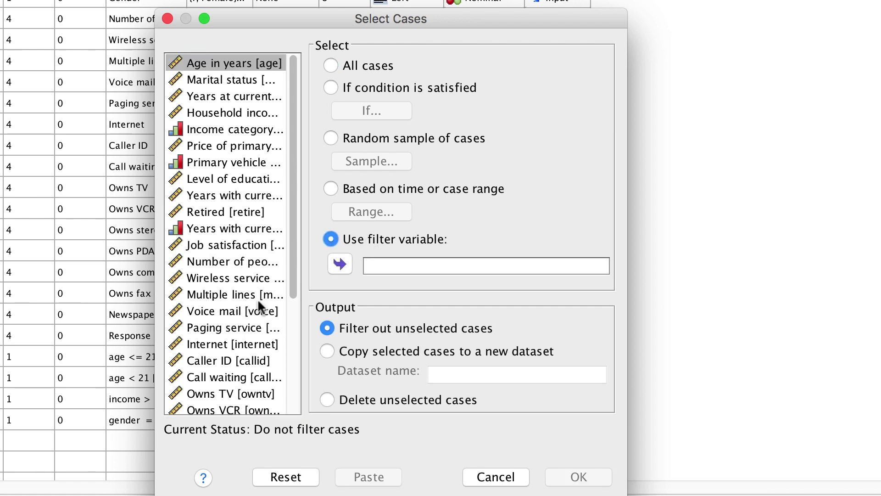
scroll(250, 310, down, 10)
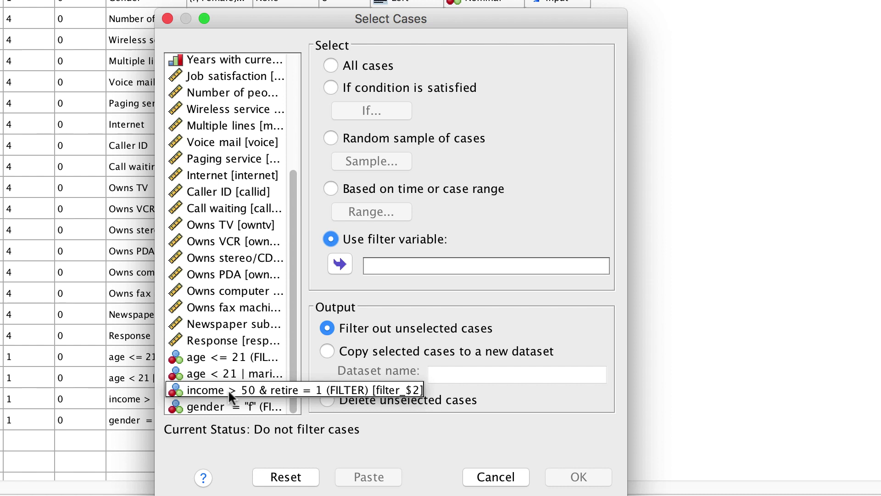
double_click(211, 390)
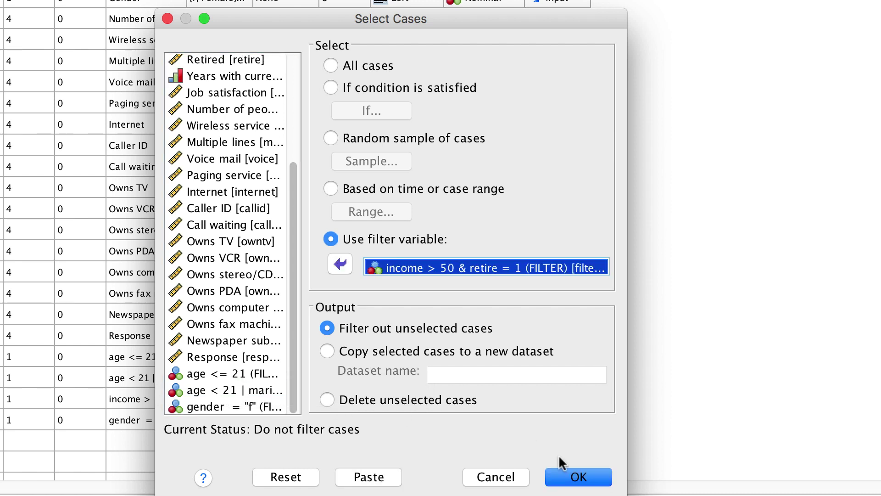
click(578, 477)
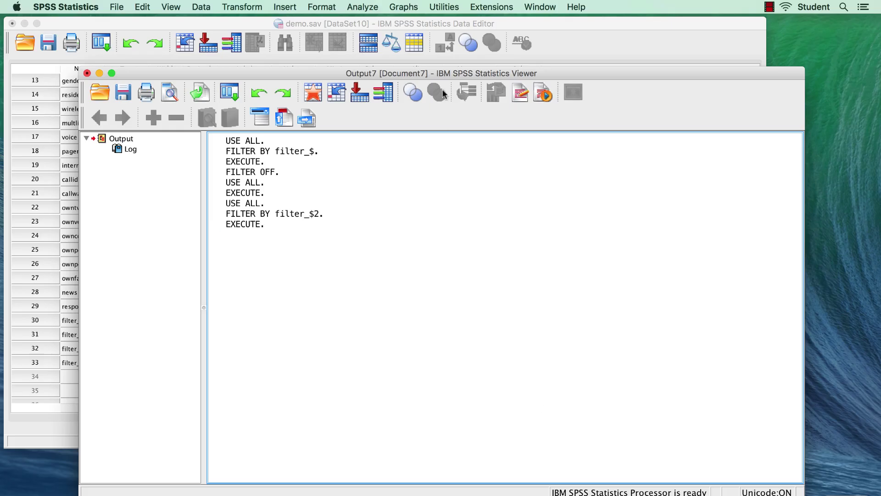
click(428, 23)
click(340, 425)
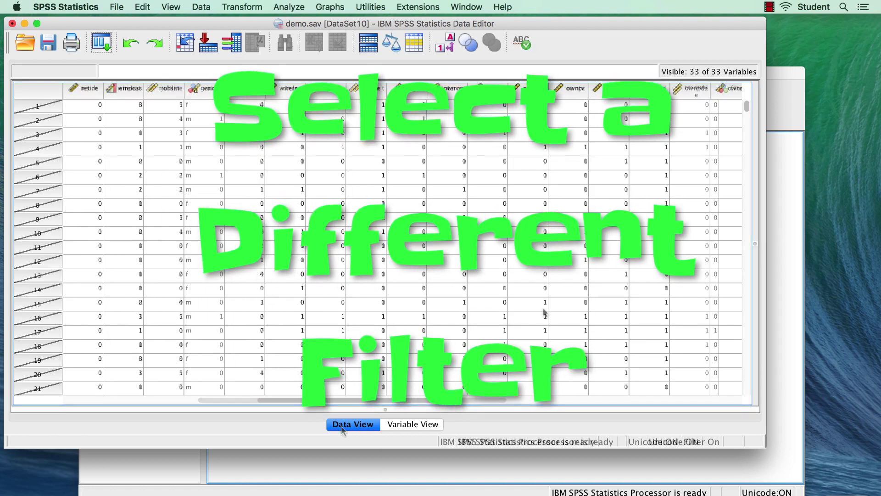
- Clear the filter_$3 column from demo.sav, leaving 32 variables
scroll(544, 311, right, 10)
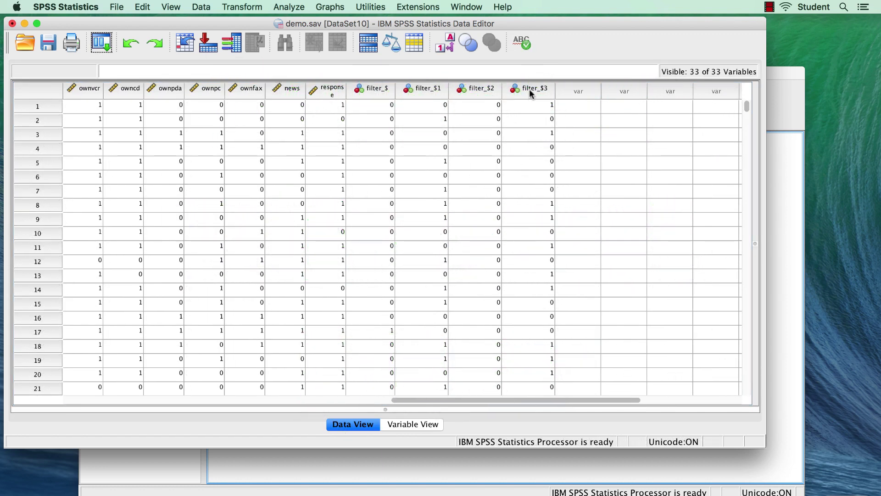
right_click(530, 89)
click(557, 132)
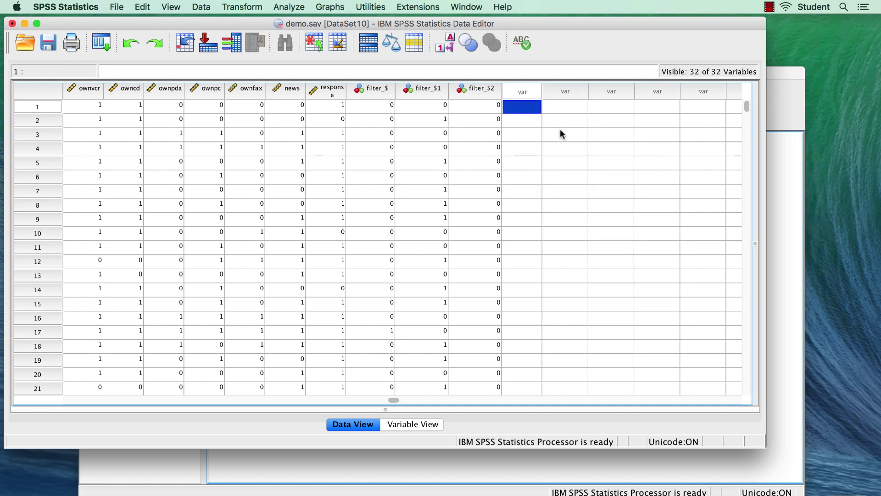
right_click(480, 92)
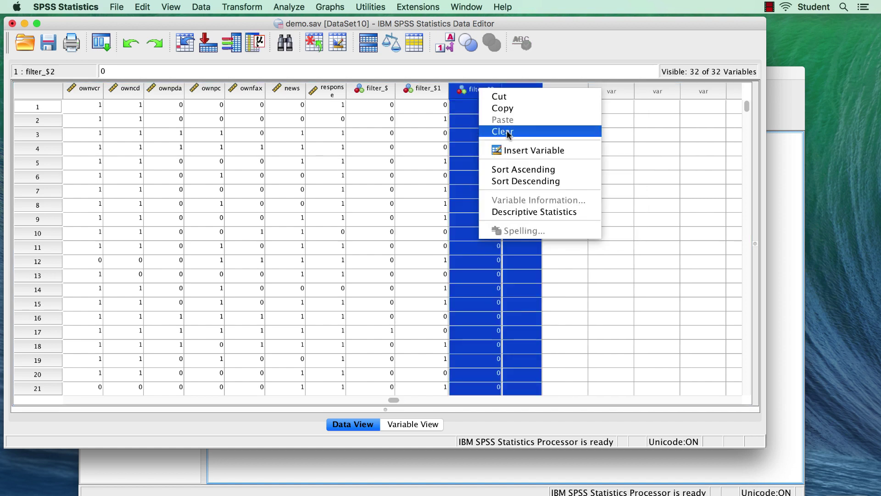